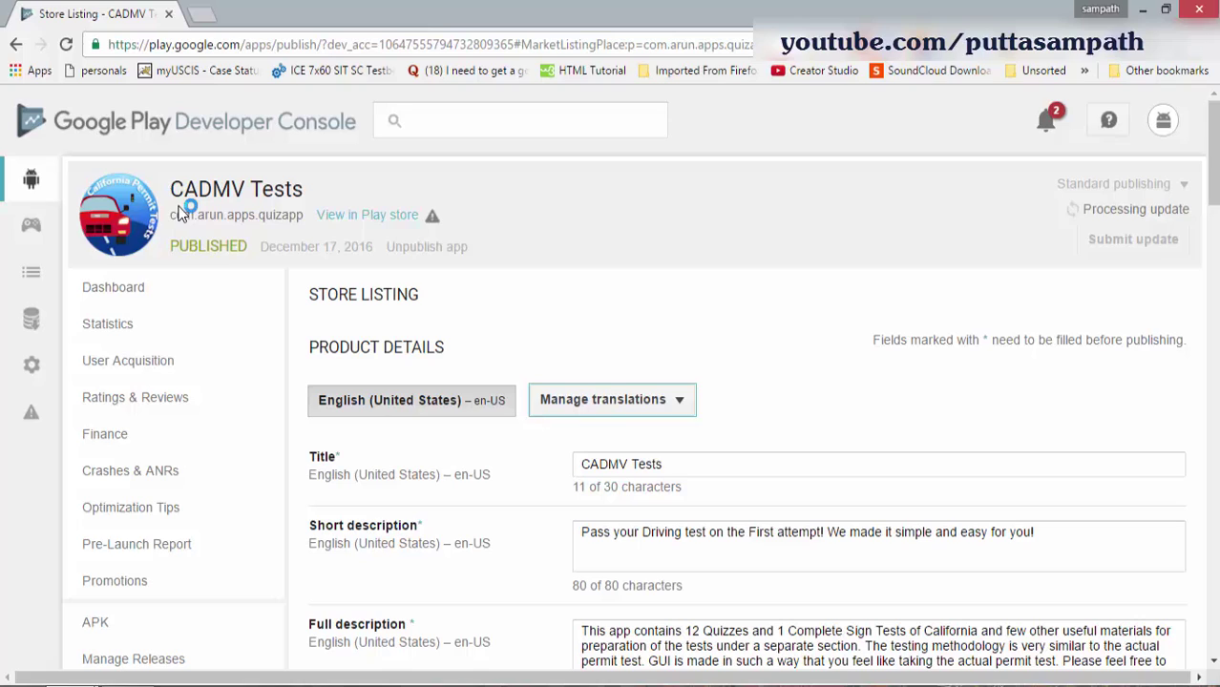
Step: Examine the title and package name in the header of the published CADMV Tests app
drag(172, 214, 313, 215)
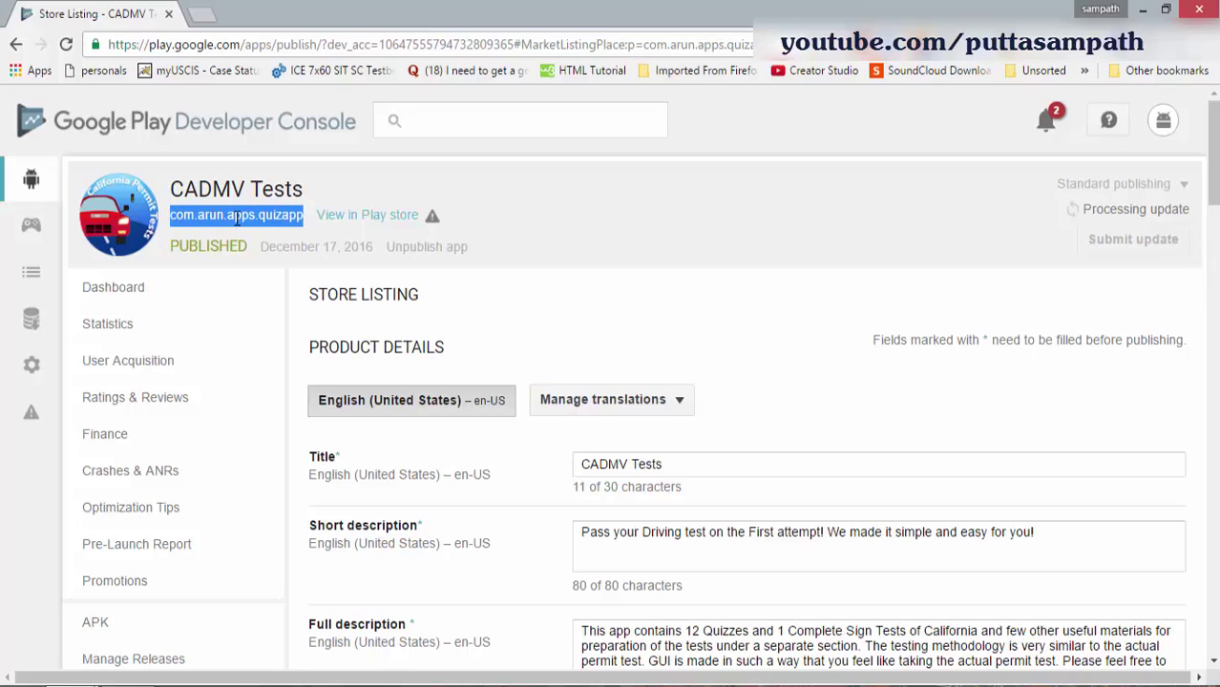
drag(173, 189, 317, 205)
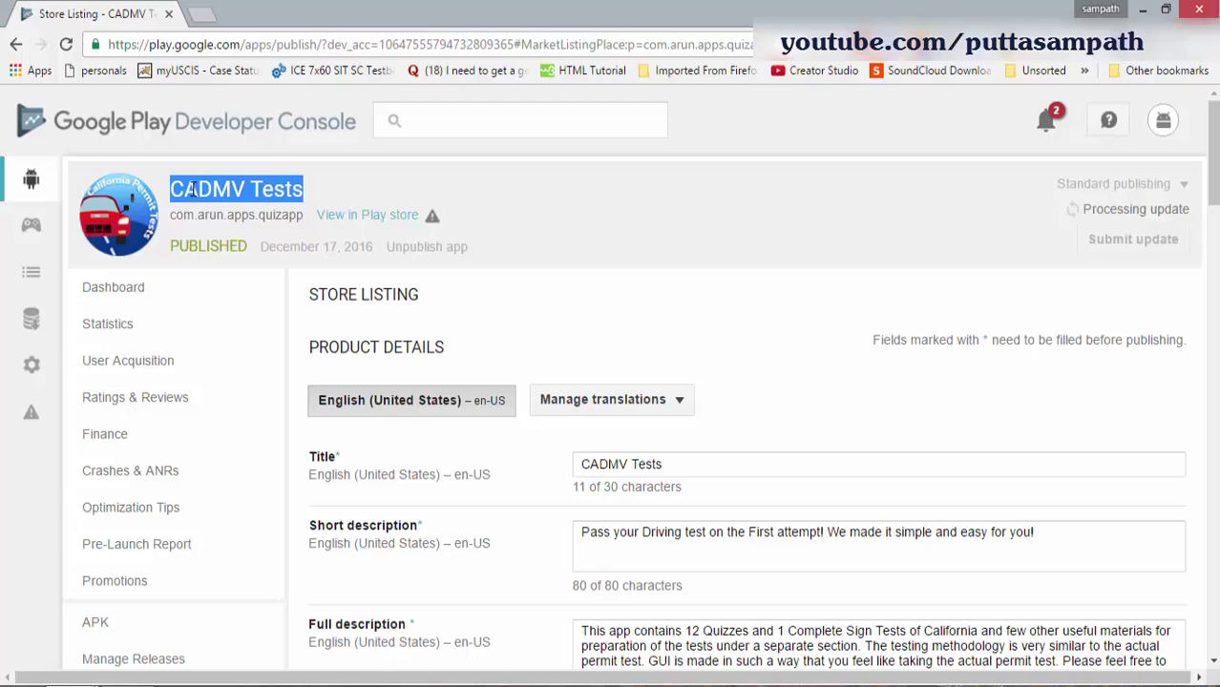
drag(172, 215, 287, 212)
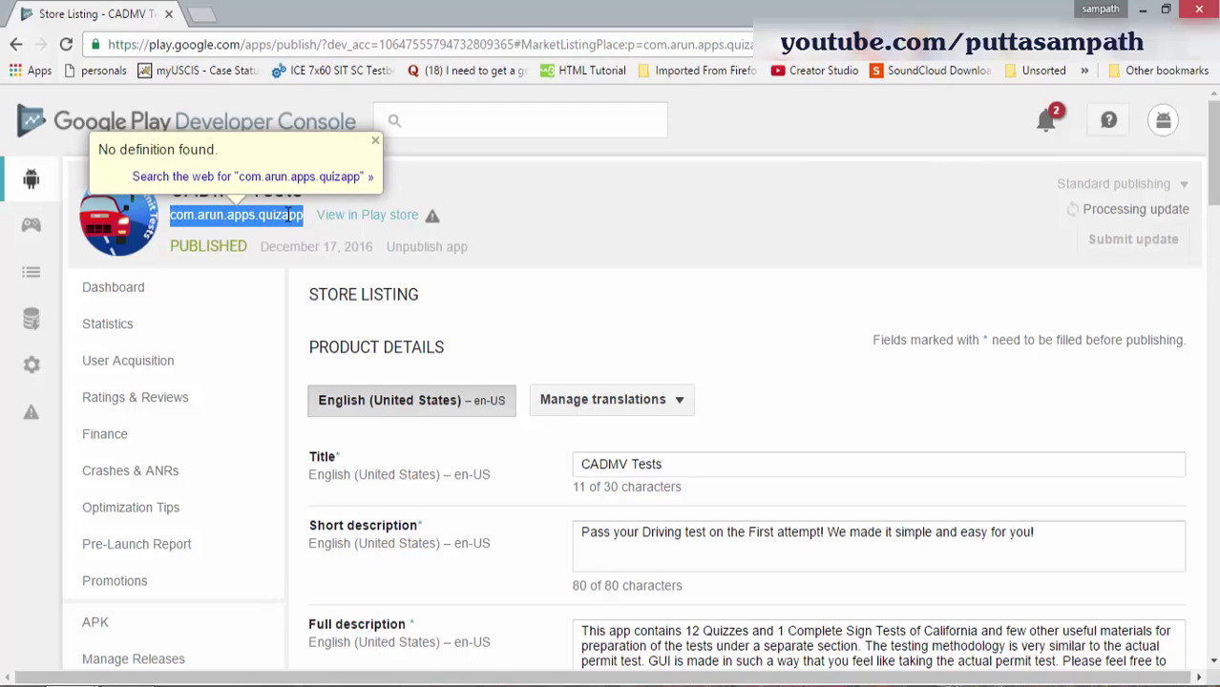
click(288, 216)
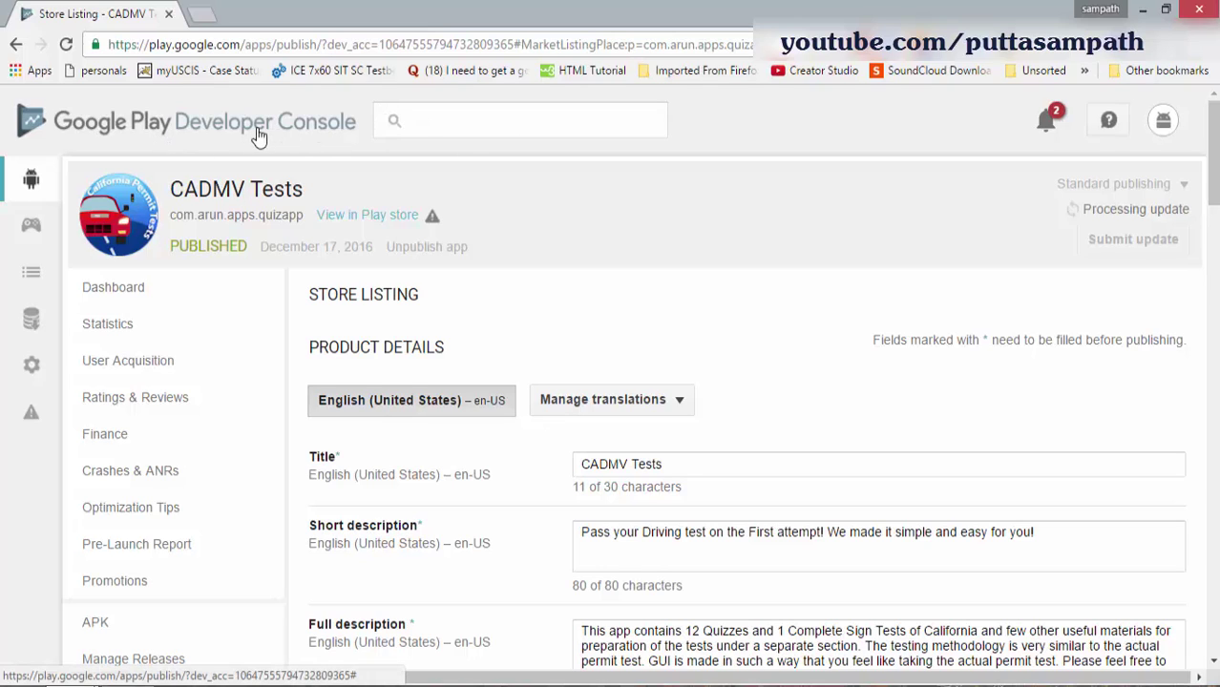
Step: Open the store listing of the CADMV Tests 2.0 app from the list of all applications
click(33, 181)
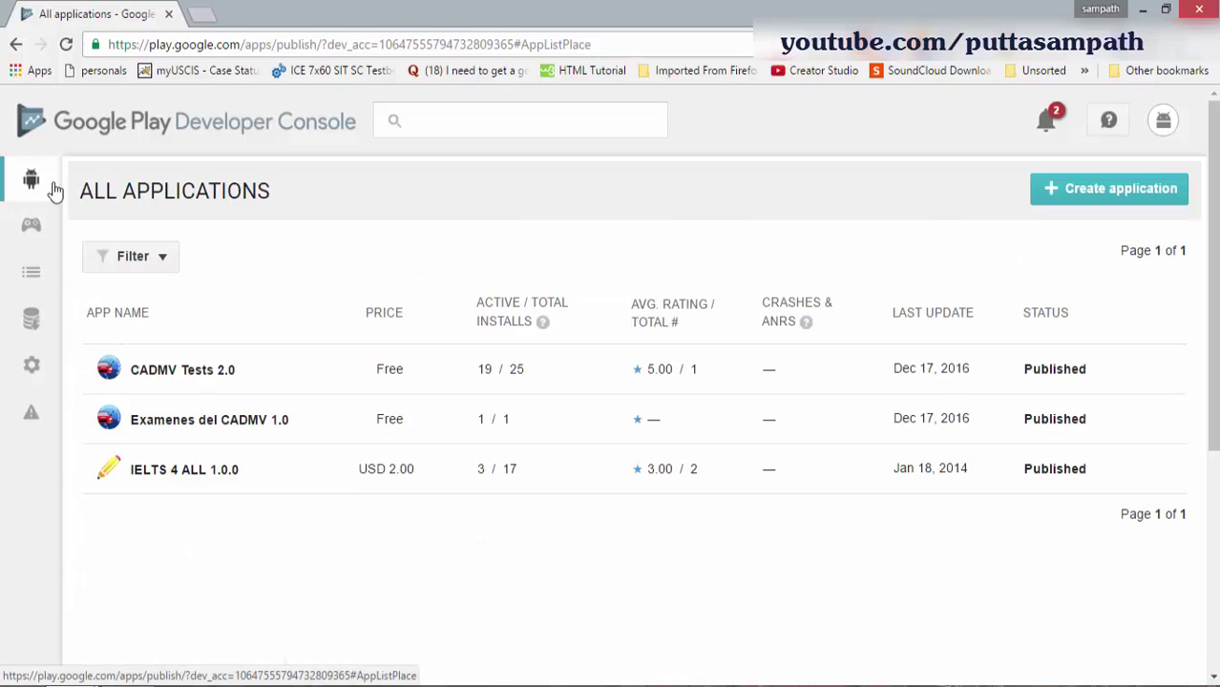
click(229, 369)
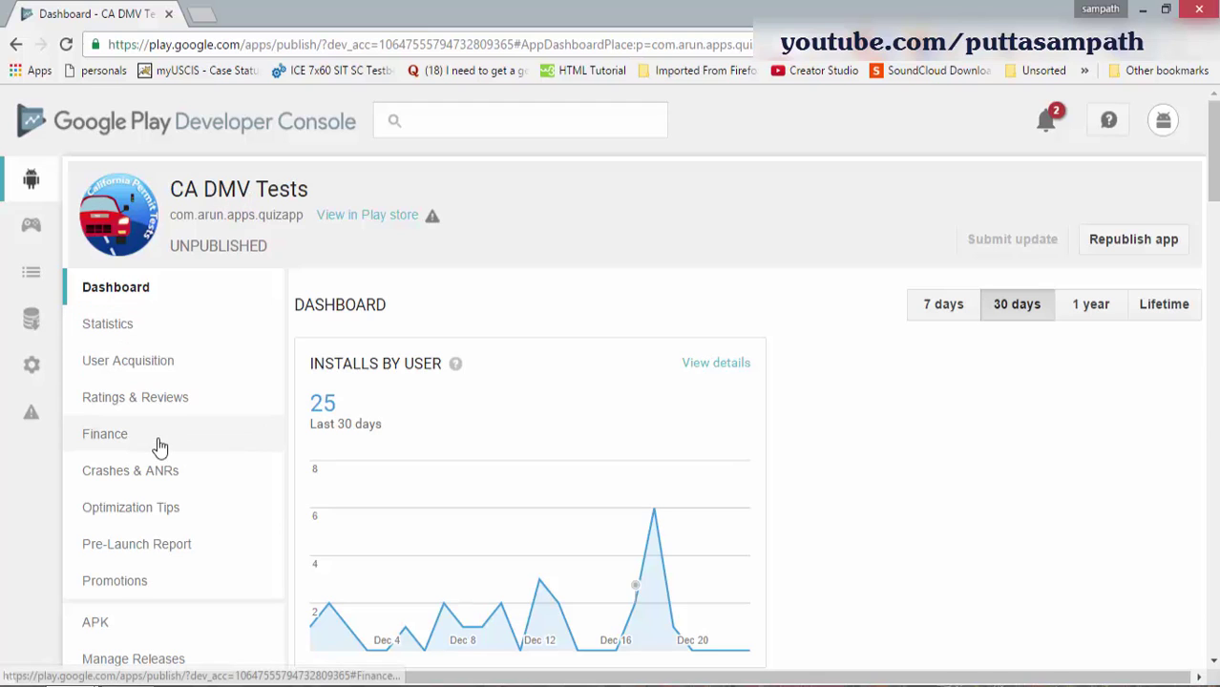
scroll(169, 659, down, 2)
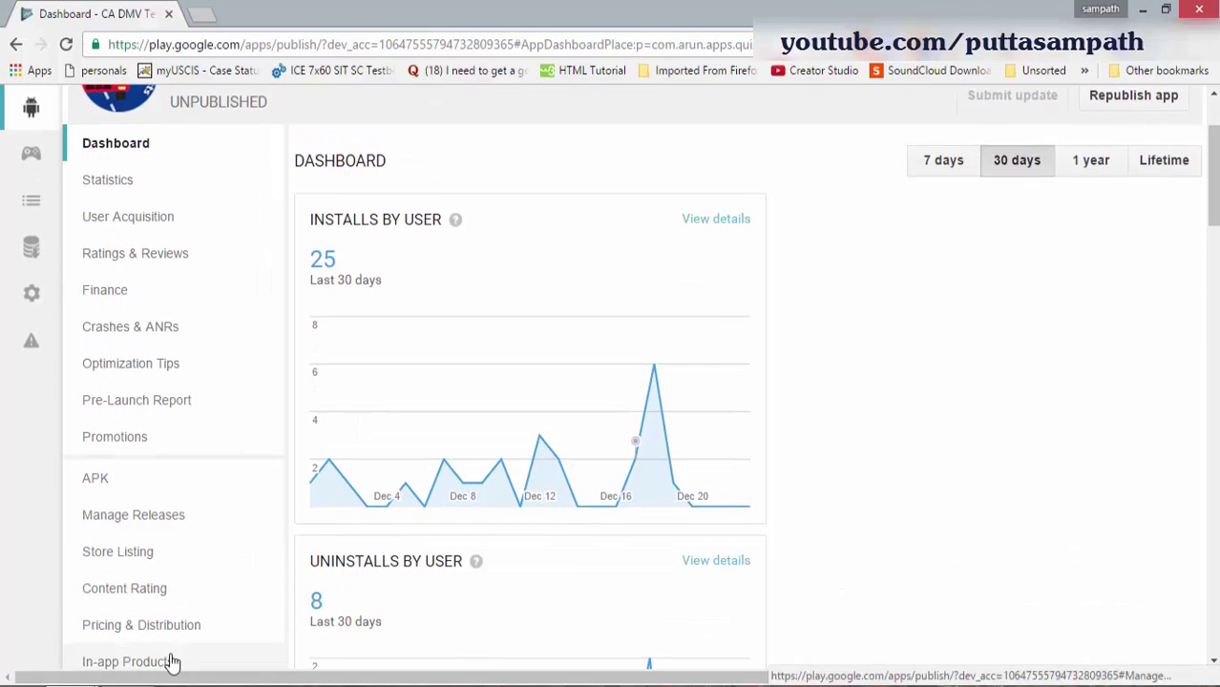
click(162, 557)
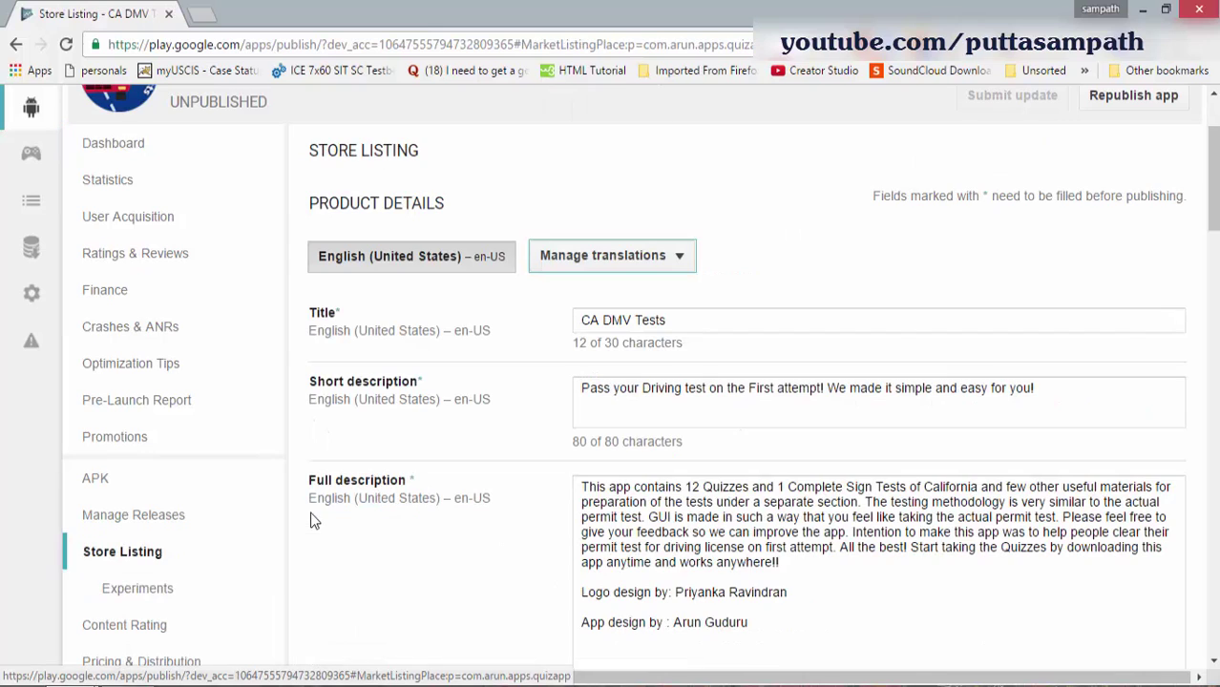
scroll(589, 447, up, 2)
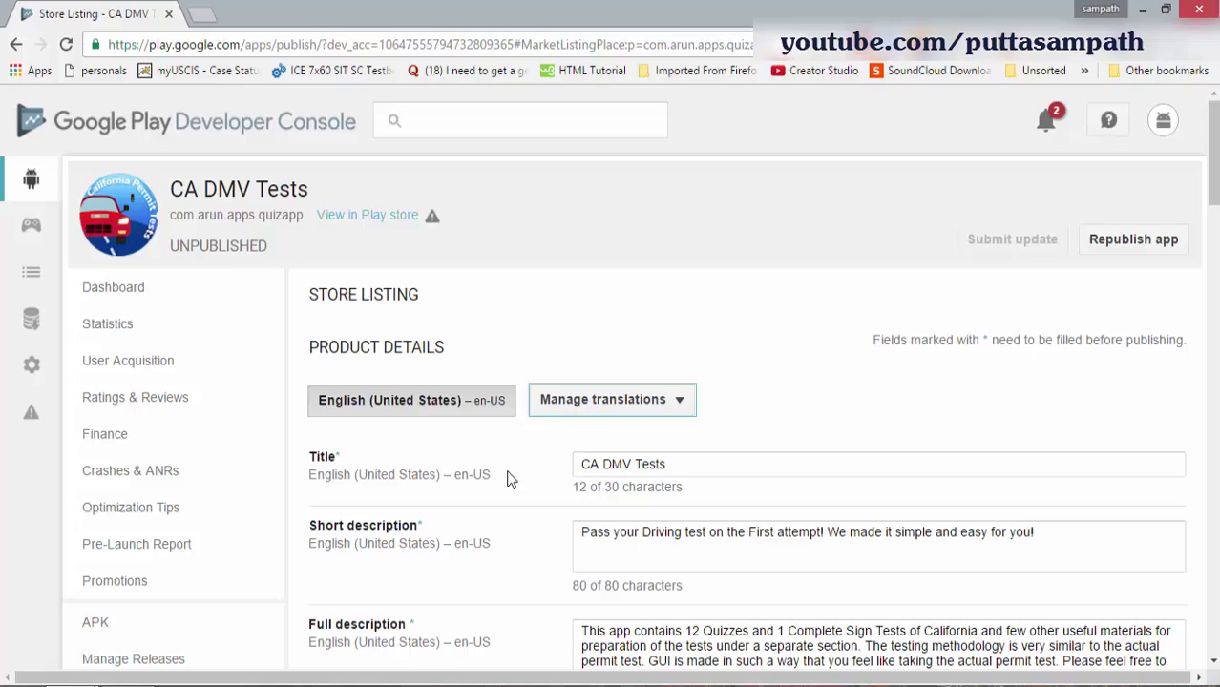
Step: Compare the editable title in the store listing with the package name in the app header
click(604, 463)
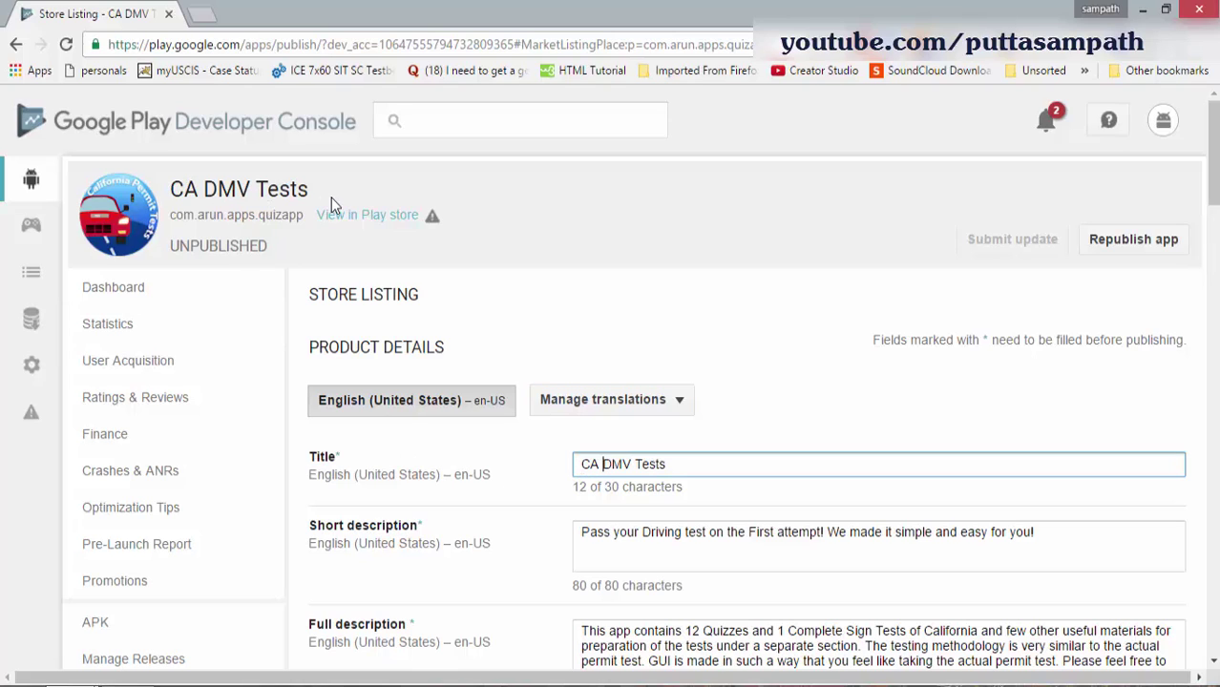
key(shift+Tab)
click(600, 464)
drag(584, 464, 699, 446)
click(612, 464)
drag(303, 214, 179, 209)
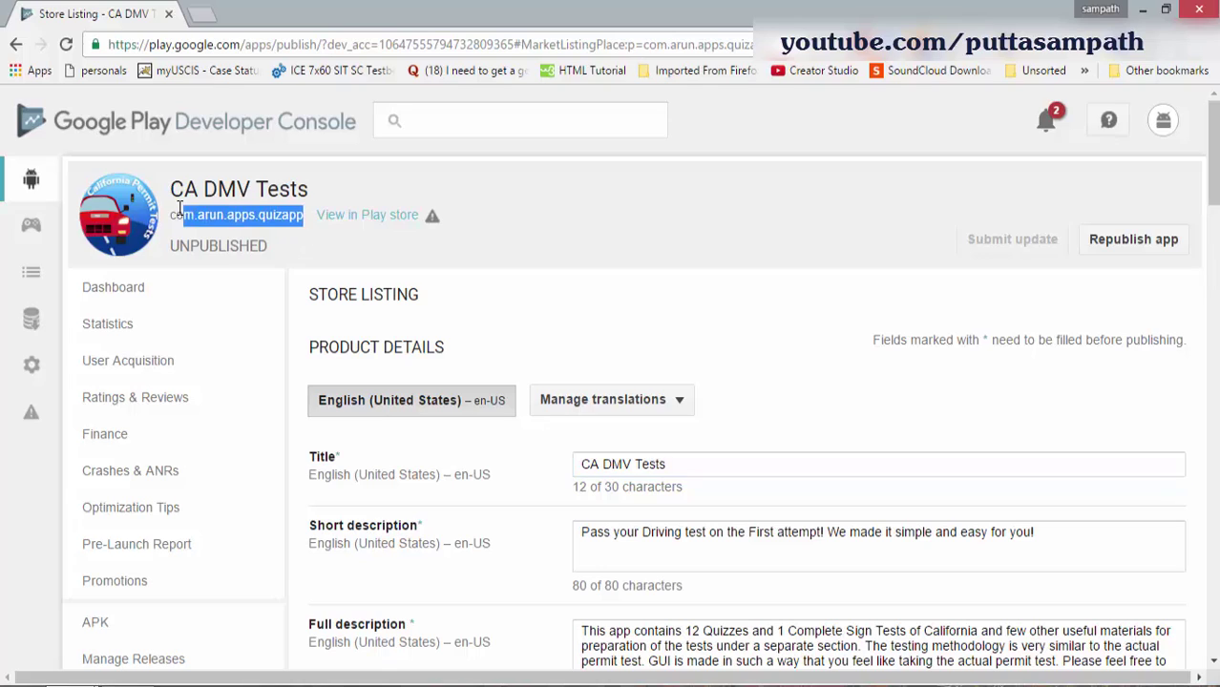
click(501, 259)
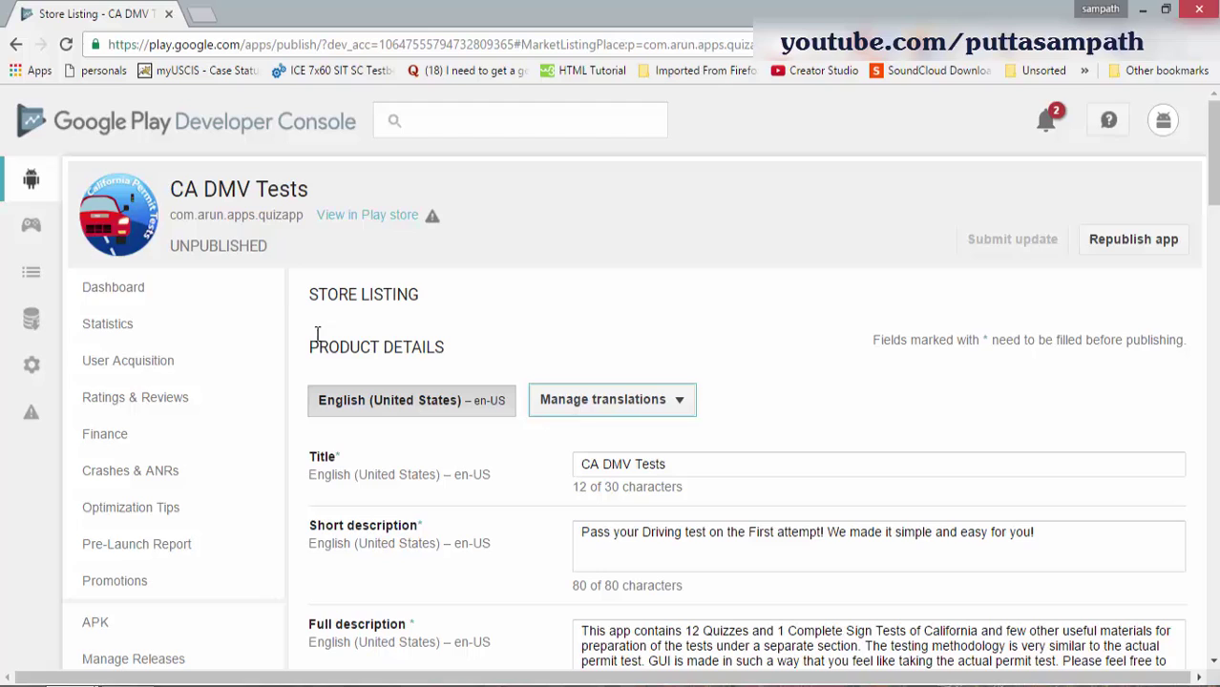
Step: Create a new application from the list of all applications, with English (United States) as default language and the title CADMV Tests
click(24, 183)
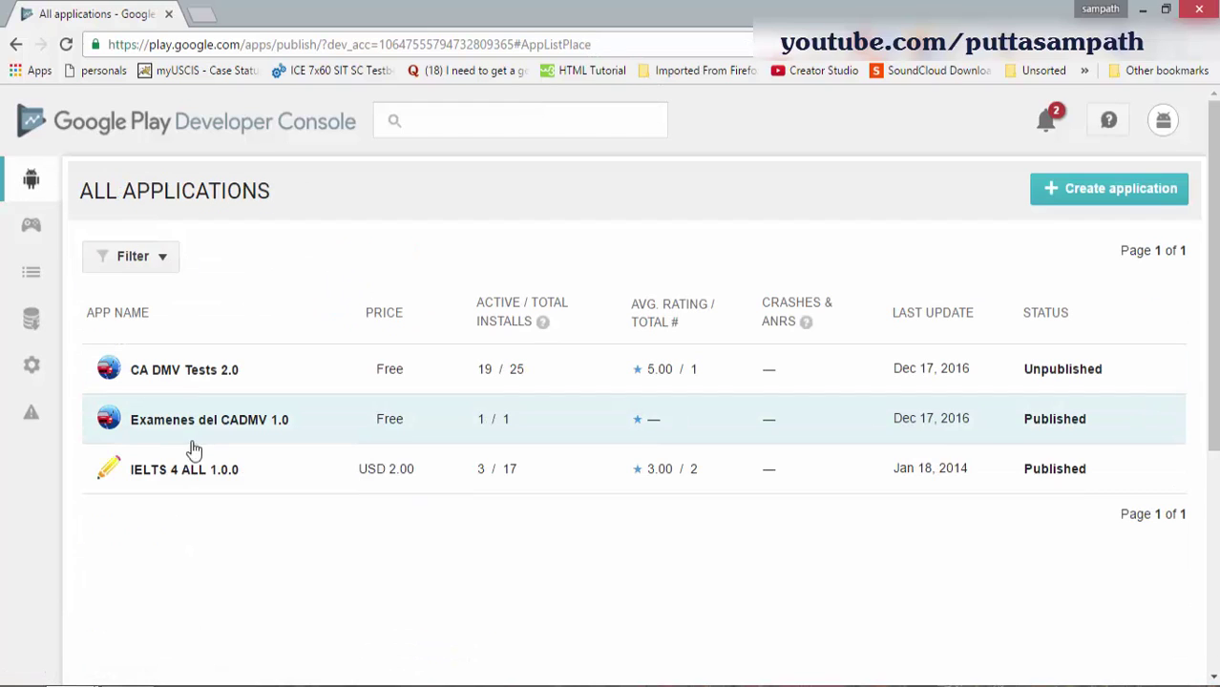
click(1084, 198)
click(416, 411)
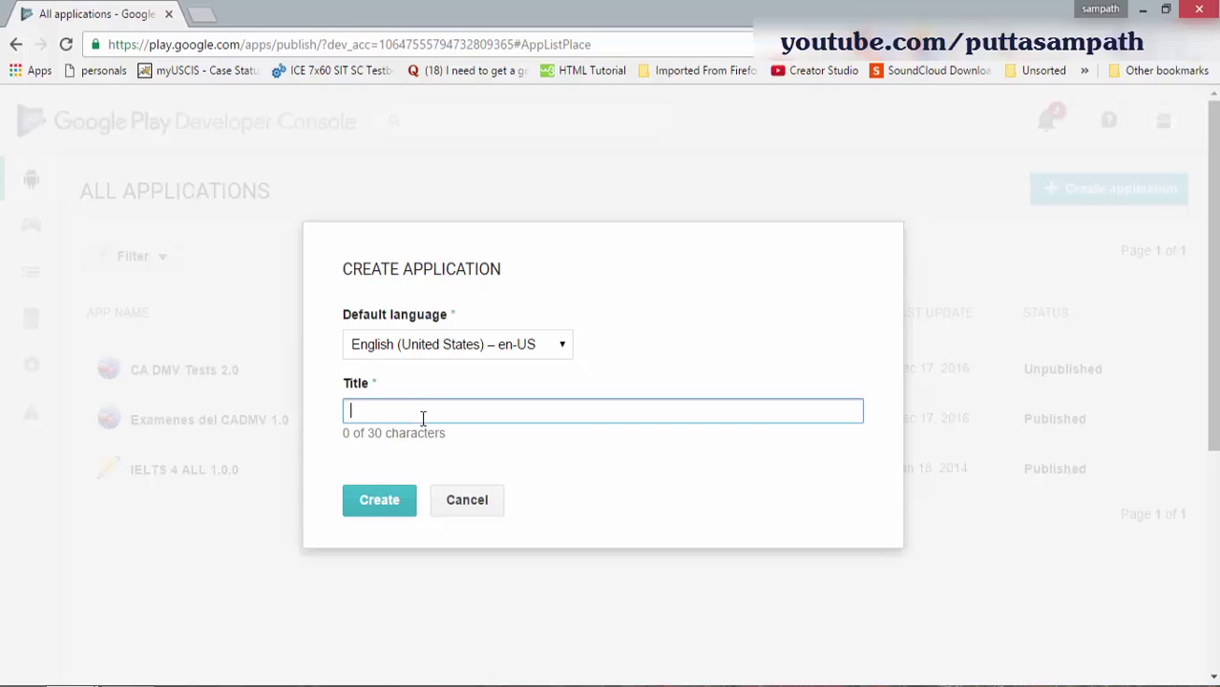
text(CADMVT)
key(BackSpace)
key(BackSpace)
text(Tests)
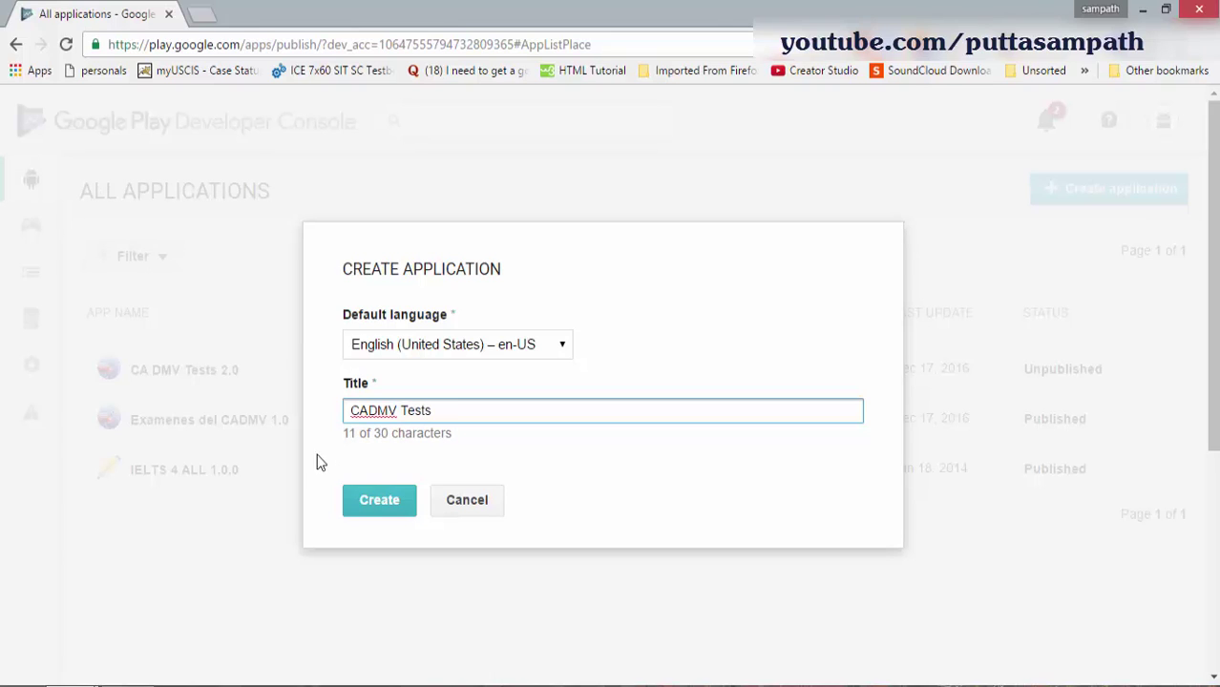
click(399, 506)
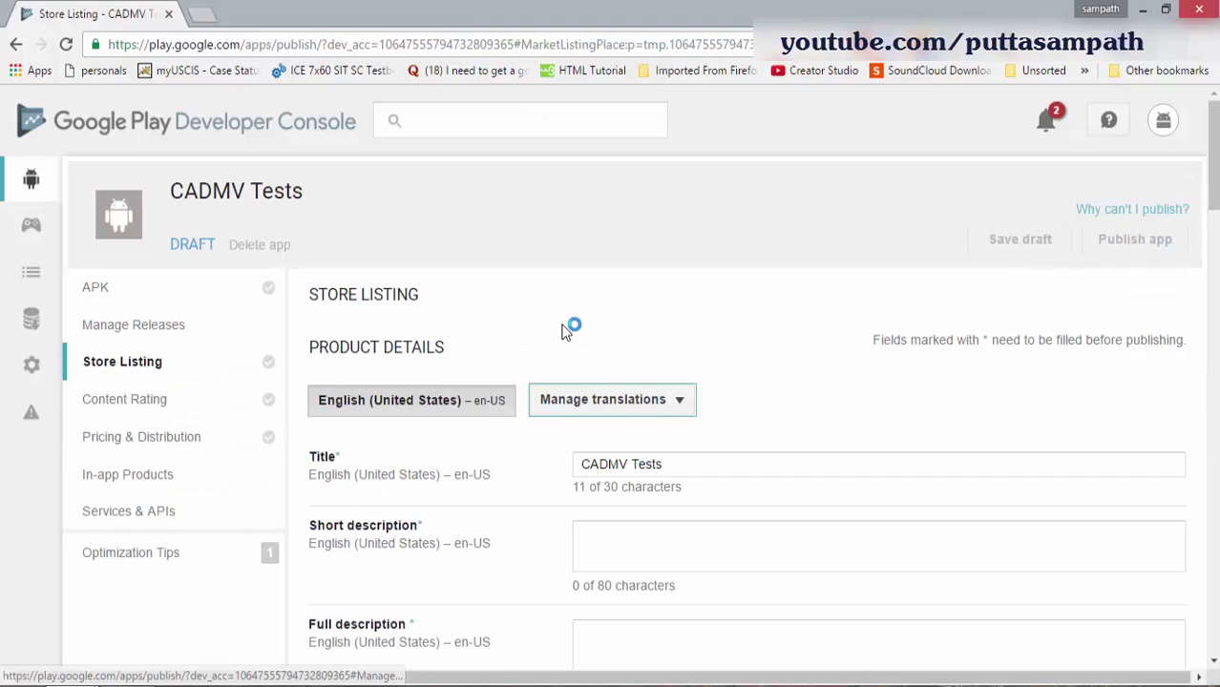
Step: Upload english.apk from the Downloads folder as the new app's production APK
scroll(813, 521, down, 4)
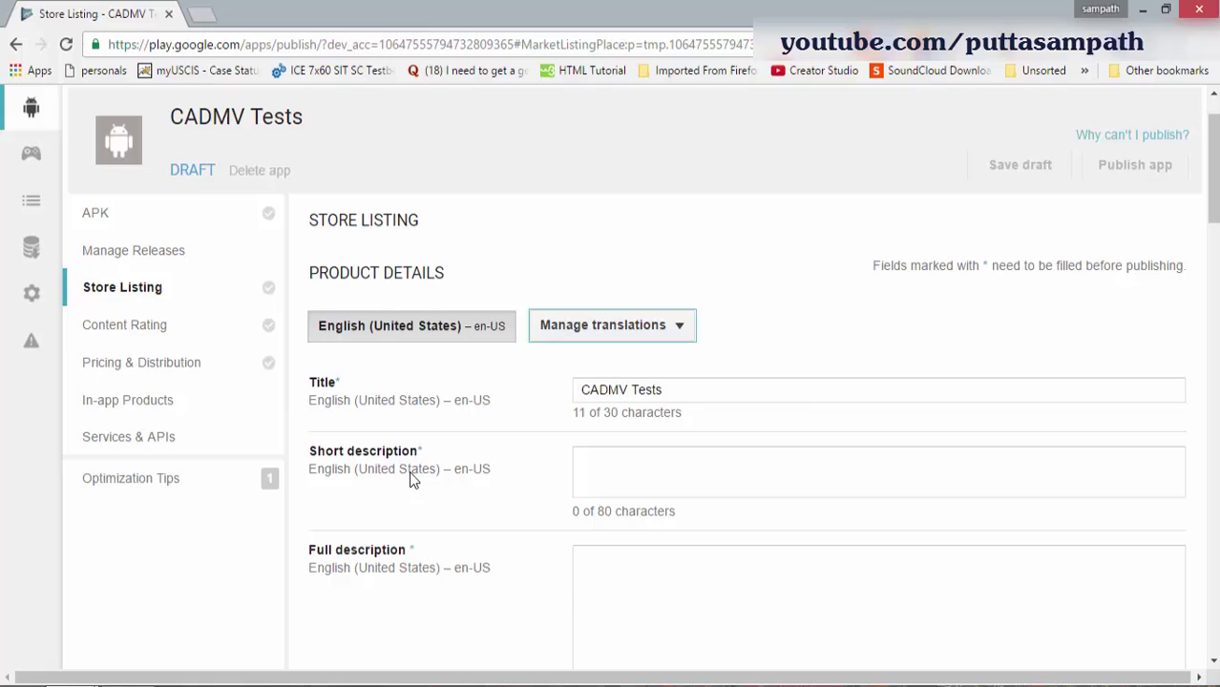
click(172, 206)
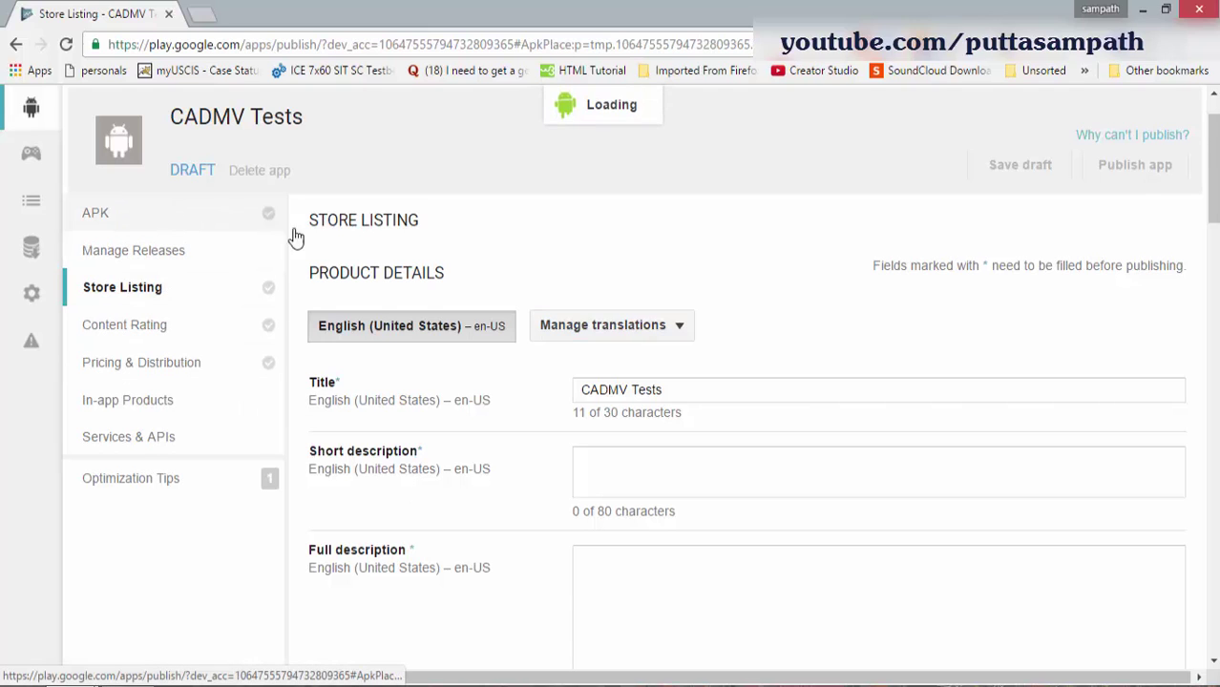
click(749, 484)
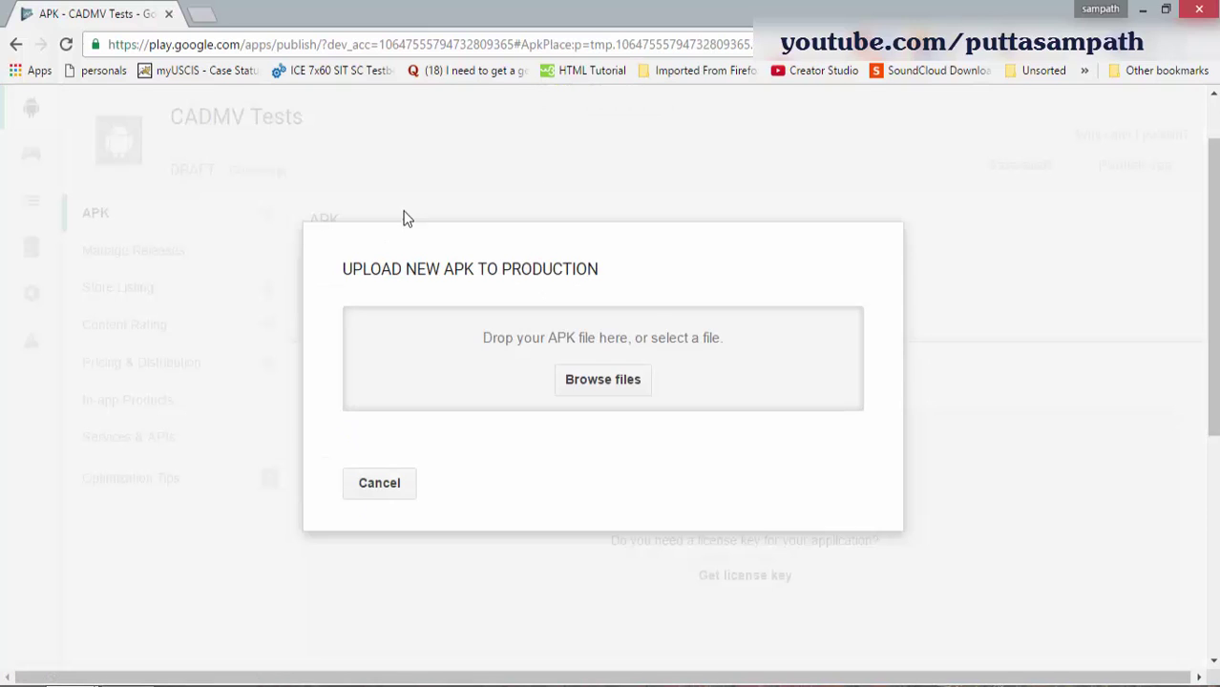
click(603, 379)
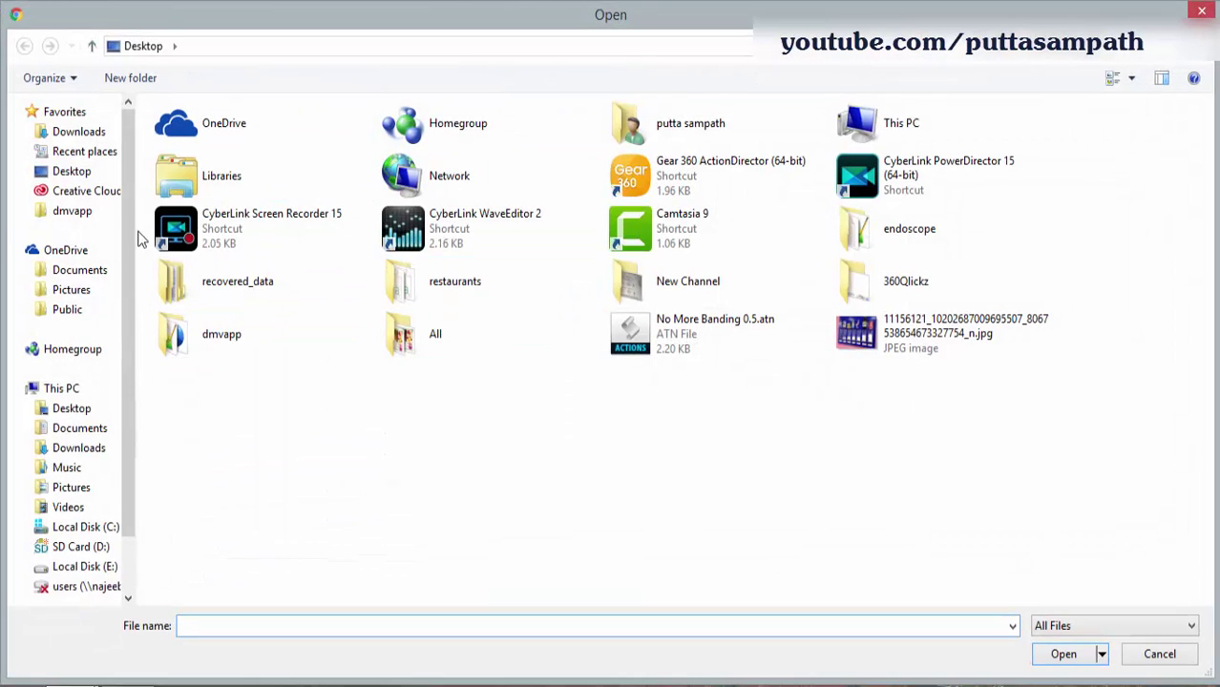
click(82, 173)
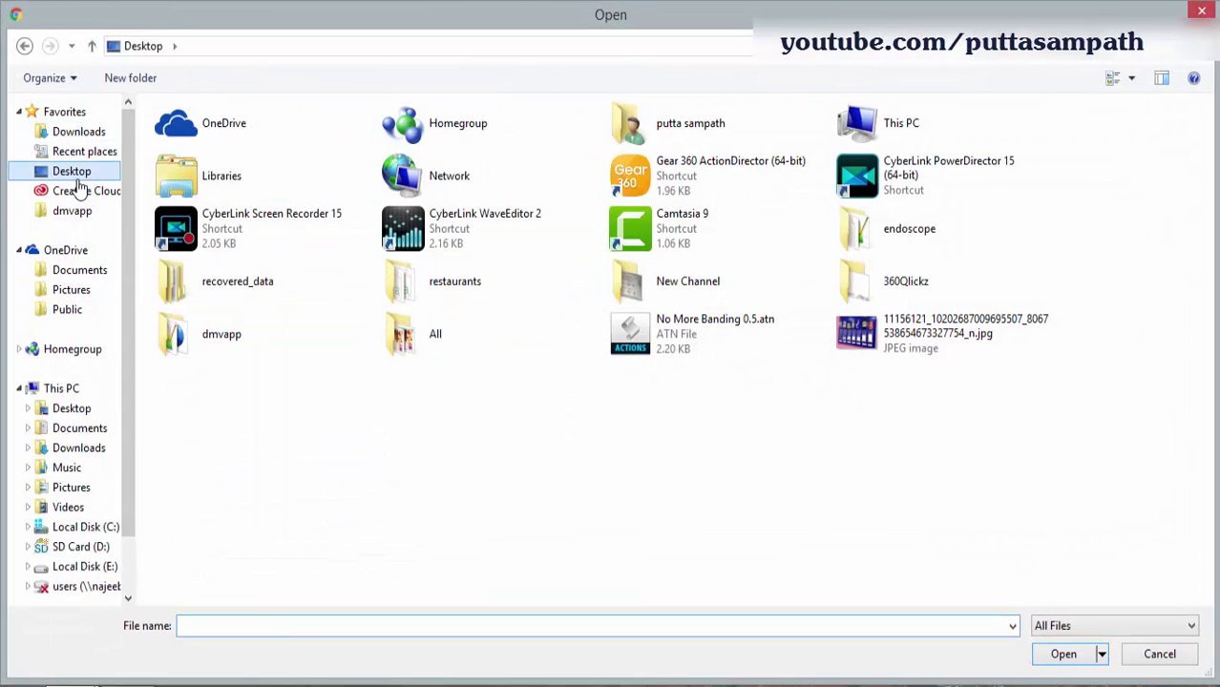
click(69, 132)
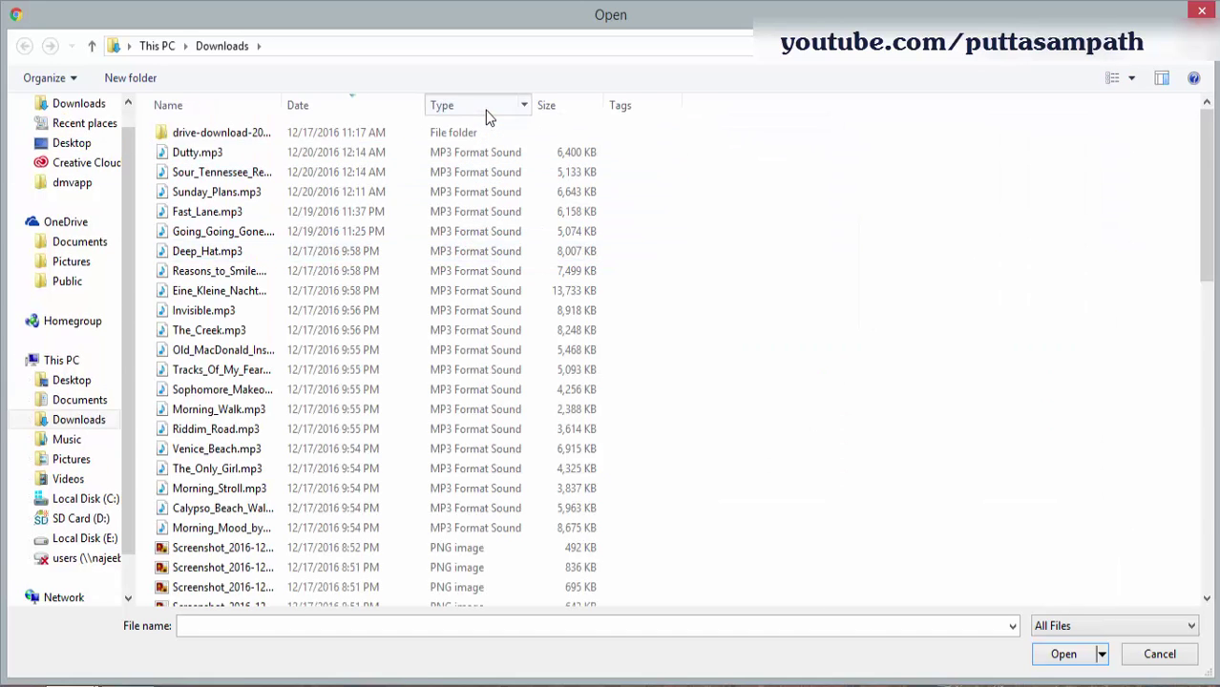
click(485, 110)
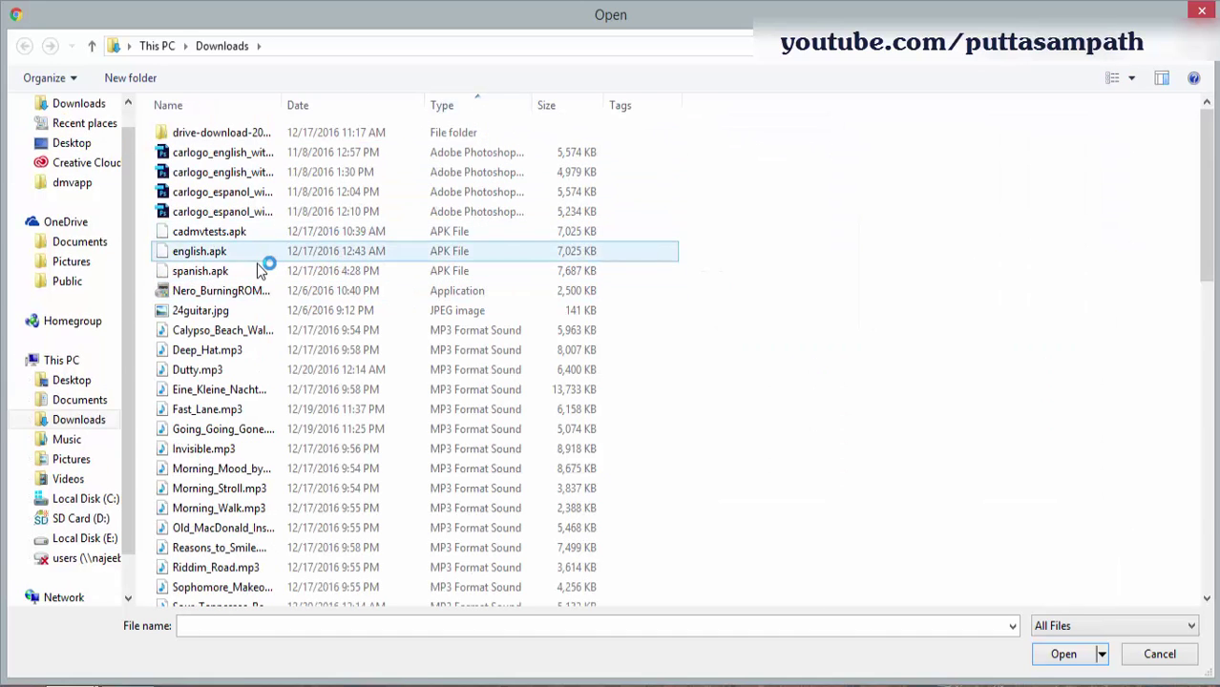
click(386, 250)
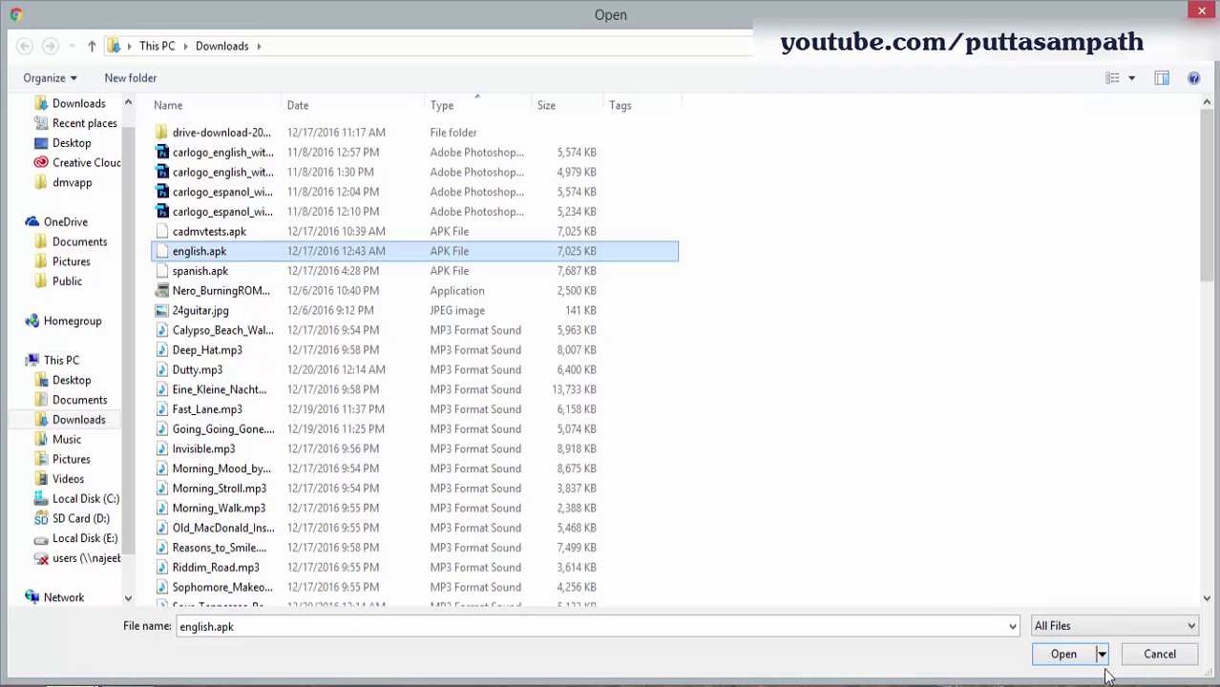
click(1078, 656)
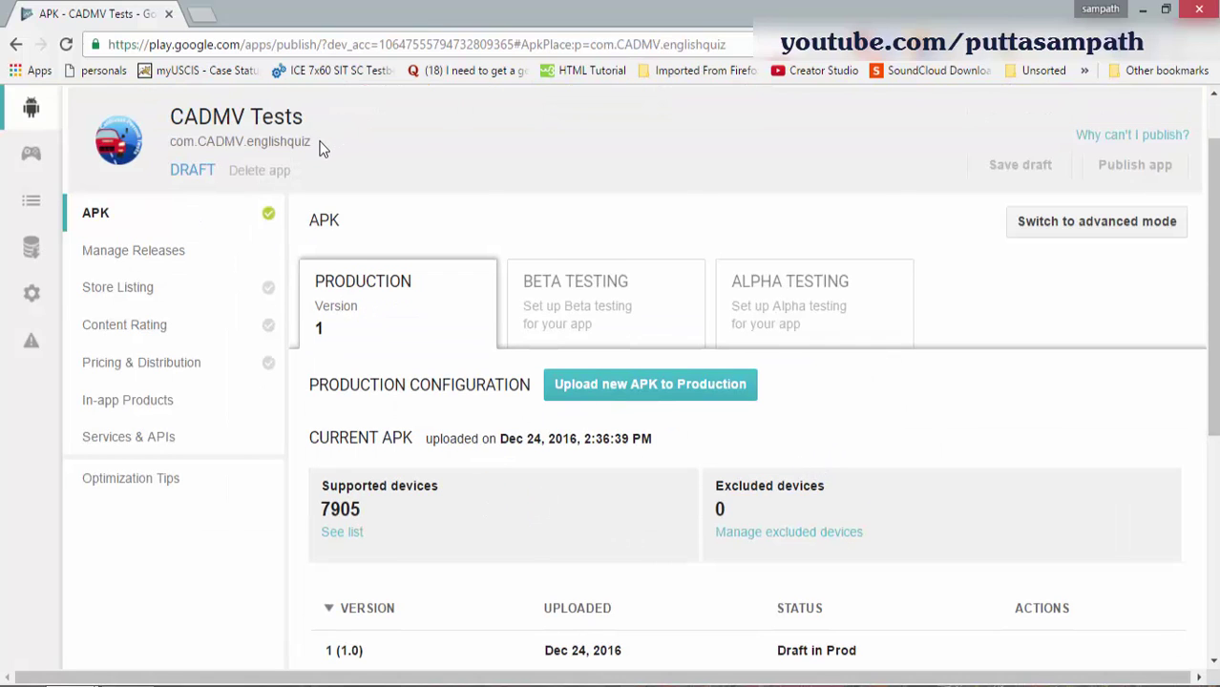
Step: Examine the package name and title in the header of the draft app
drag(322, 148, 183, 141)
click(355, 152)
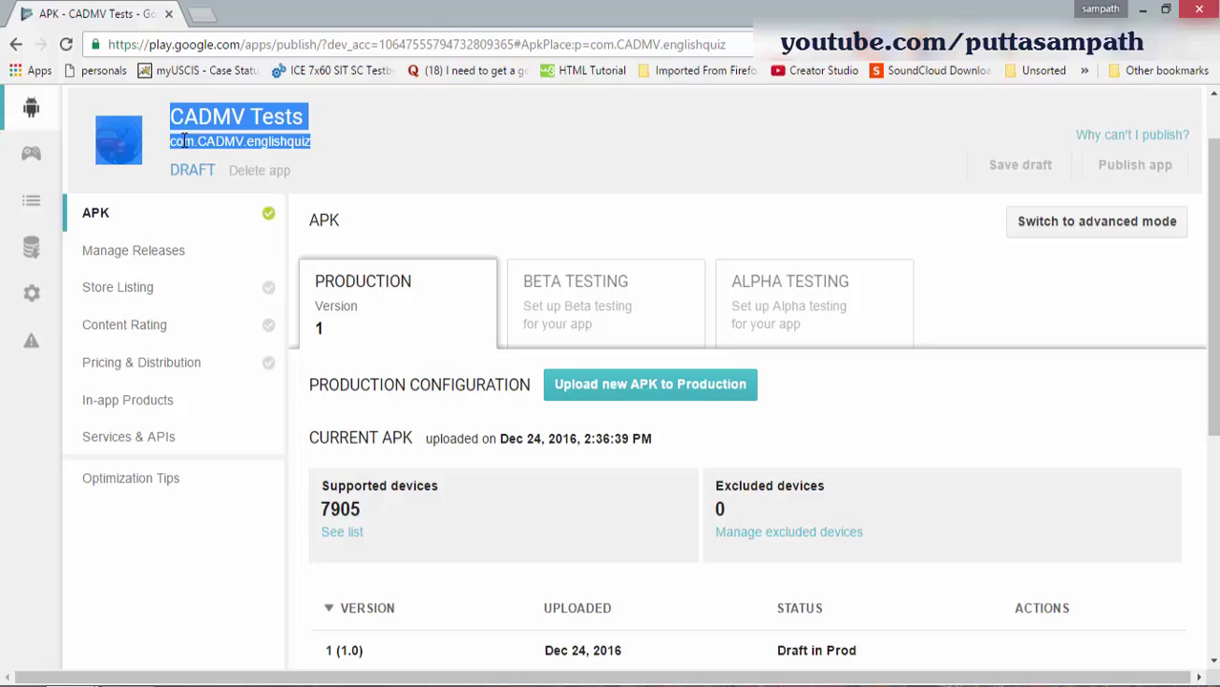
click(301, 121)
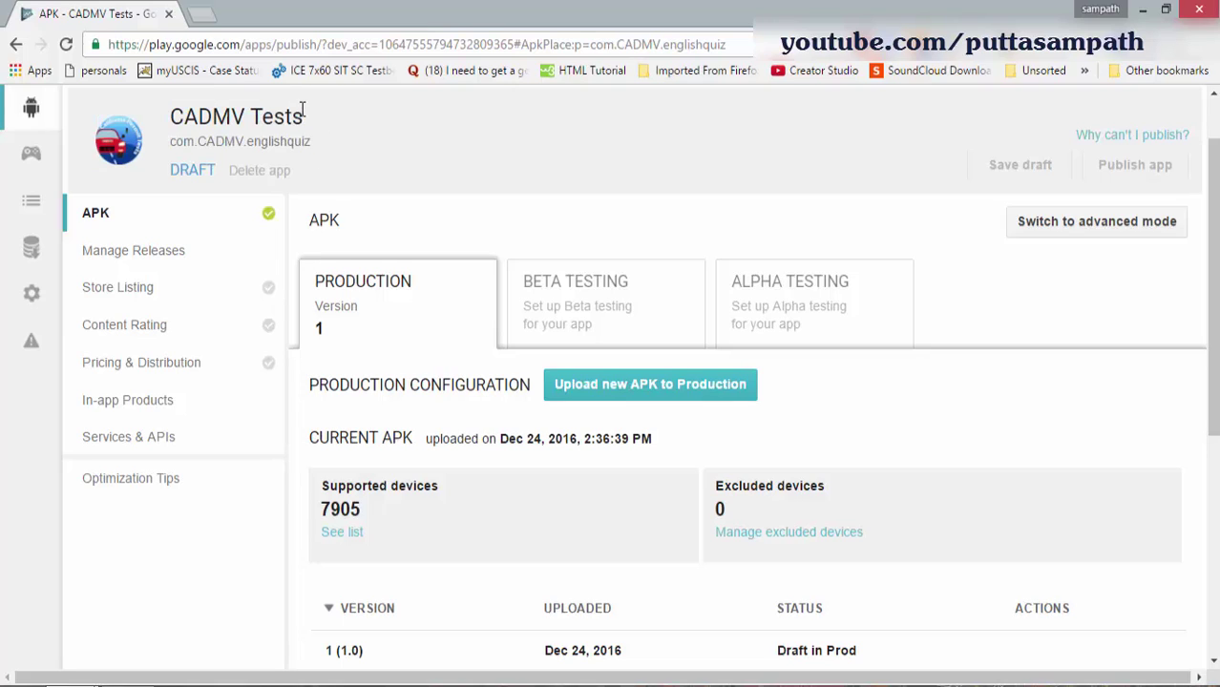
drag(302, 111, 172, 116)
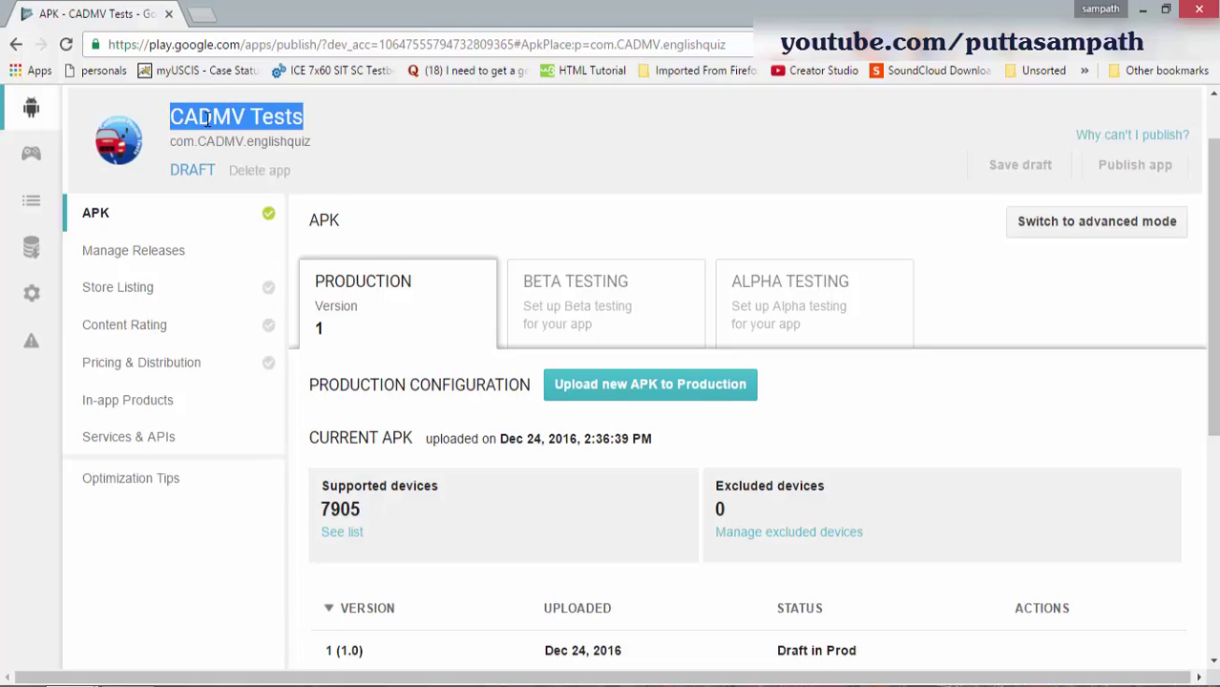
scroll(429, 286, up, 1)
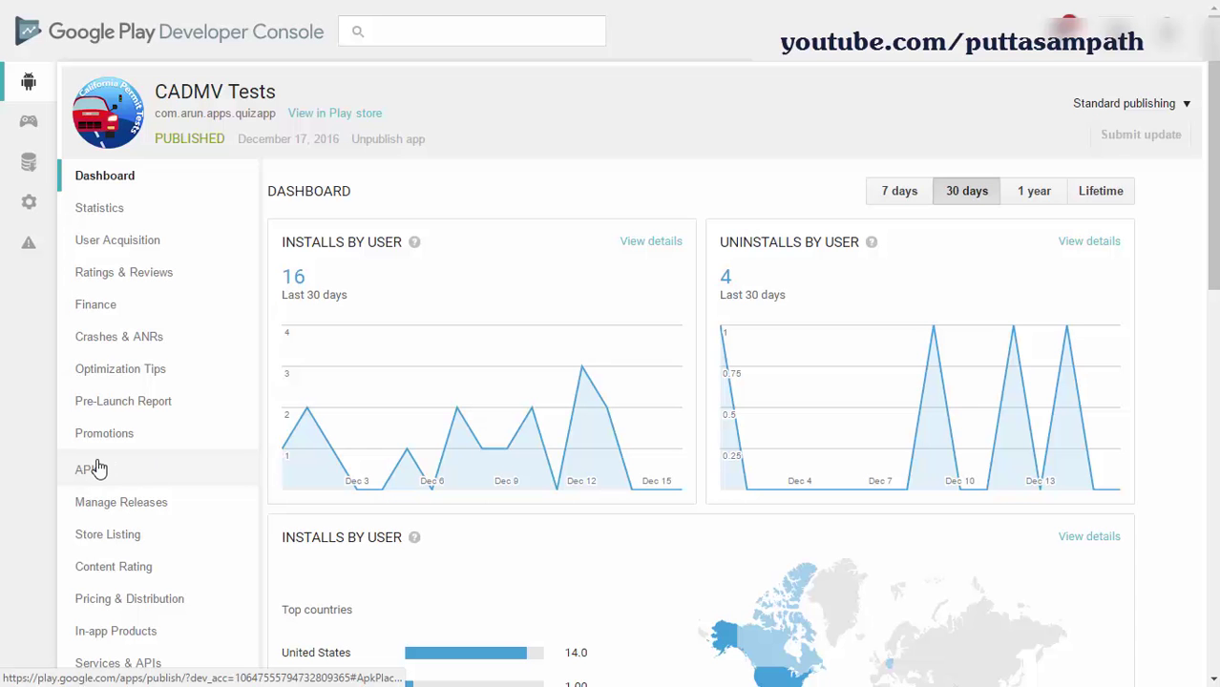
Step: Try to upload a new production APK from the Downloads folder to the published CADMV Tests app, and read the upload message
click(104, 469)
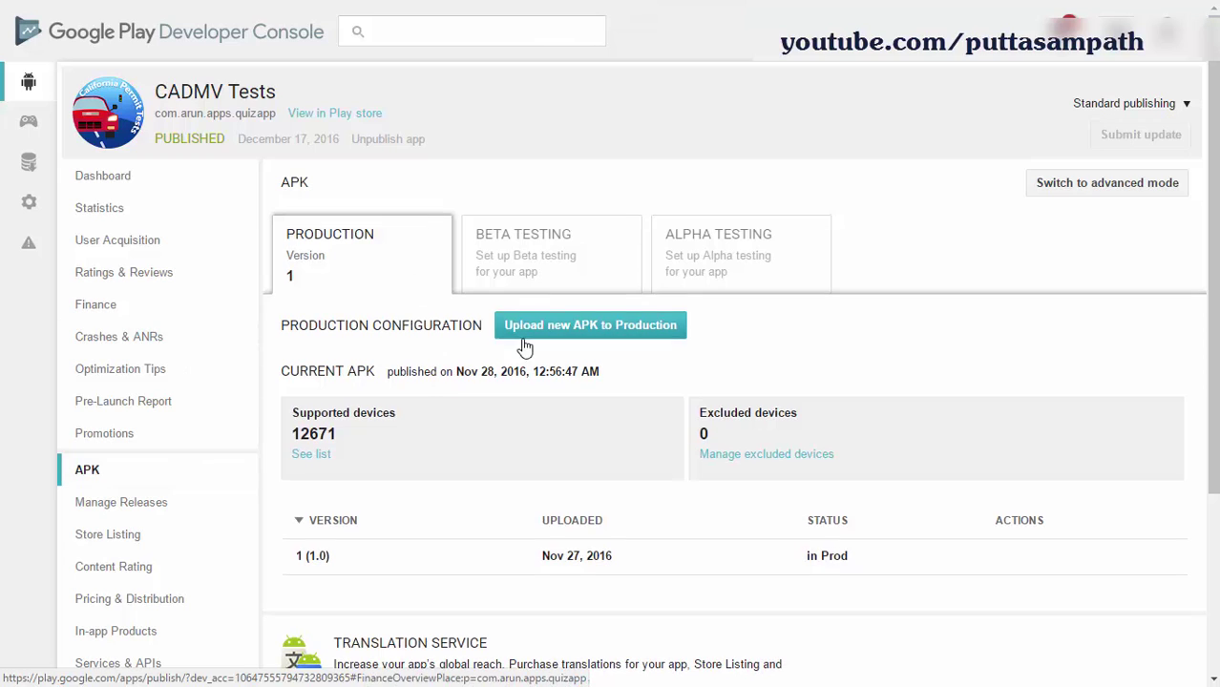
click(665, 334)
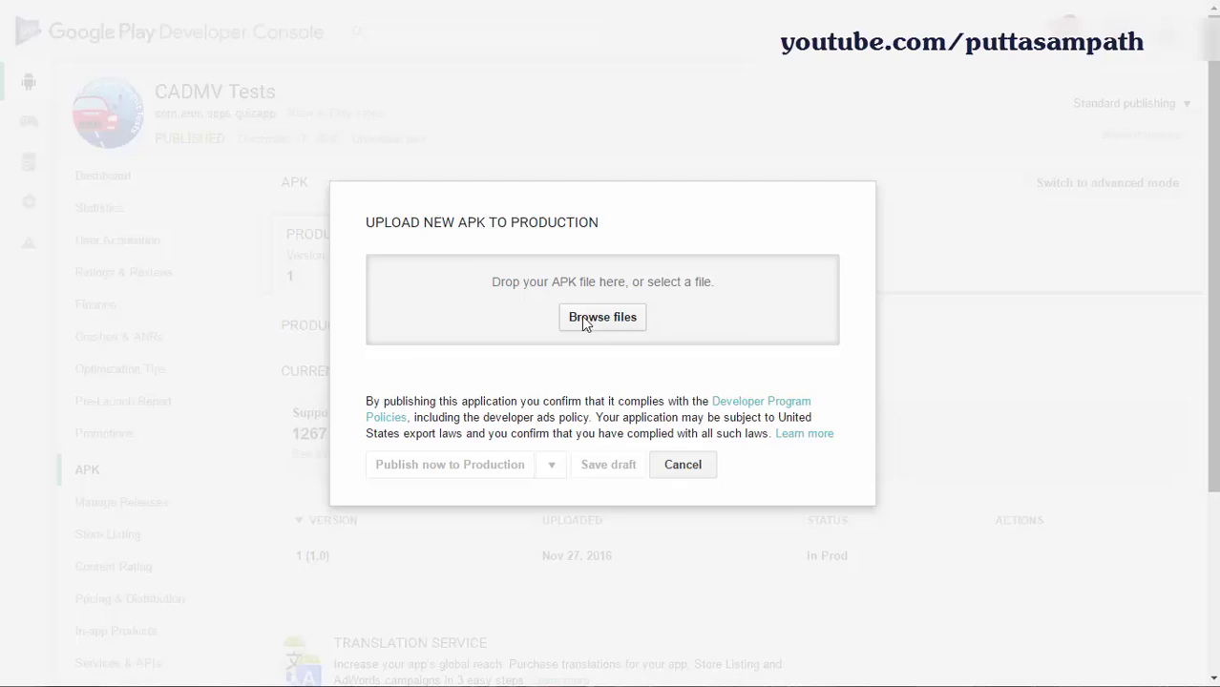
click(587, 322)
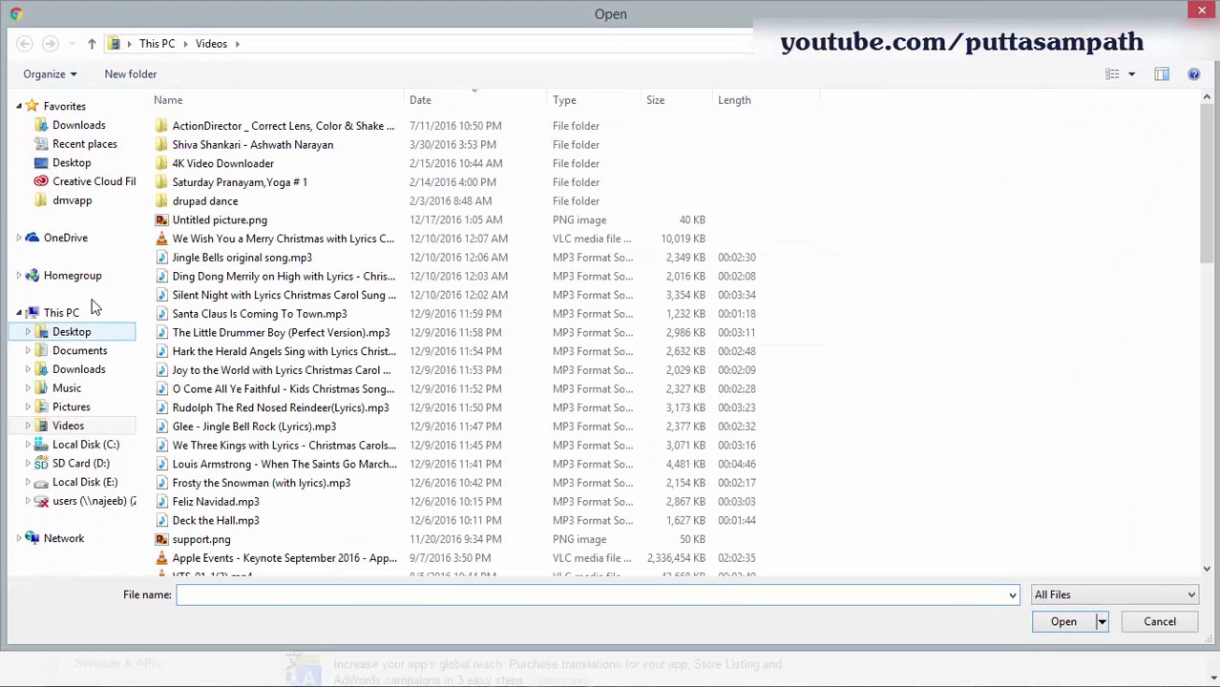
click(79, 370)
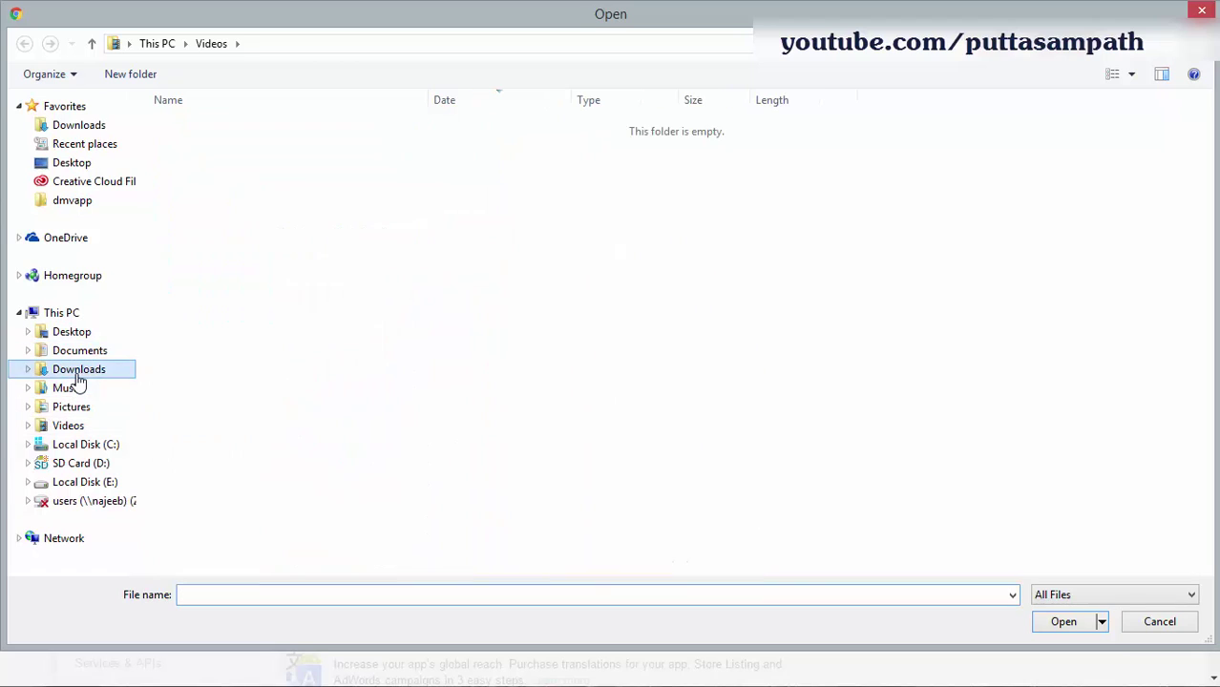
click(225, 128)
double_click(228, 131)
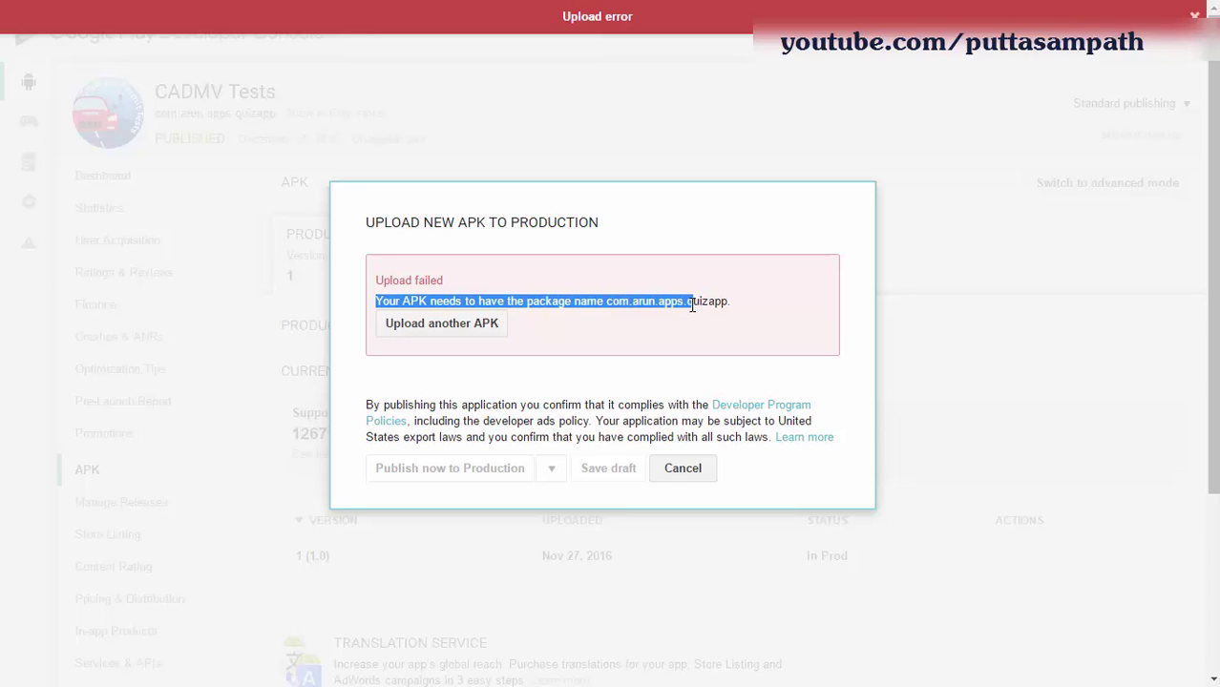
click(633, 305)
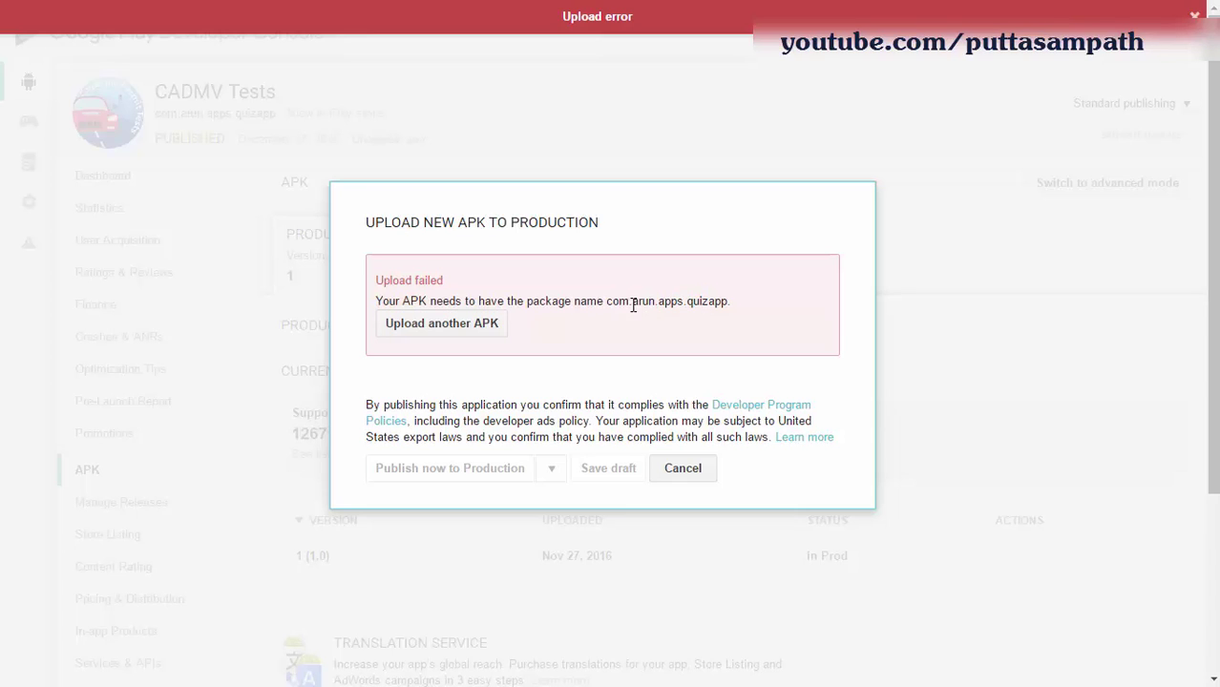